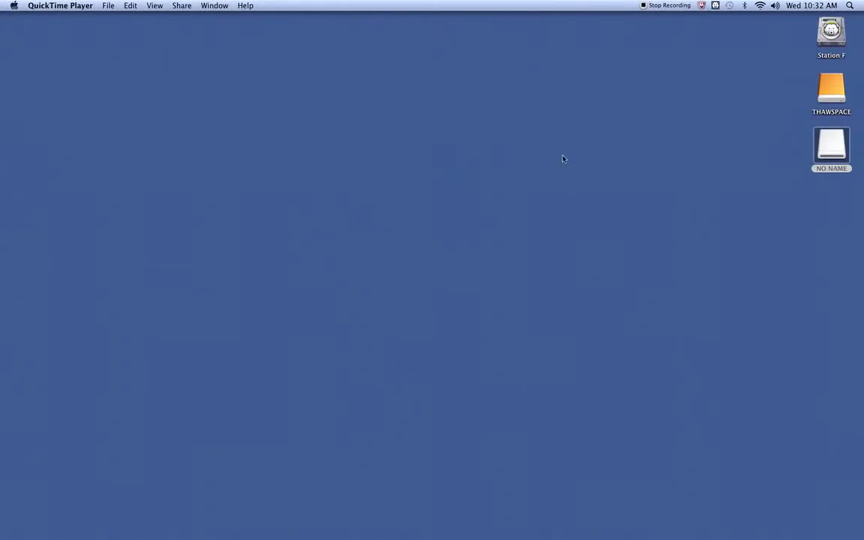
# Copy park_ave.psd from the NO NAME drive to the desktop, then open the desktop copy in Photoshop
pyautogui.doubleClick(826, 145)
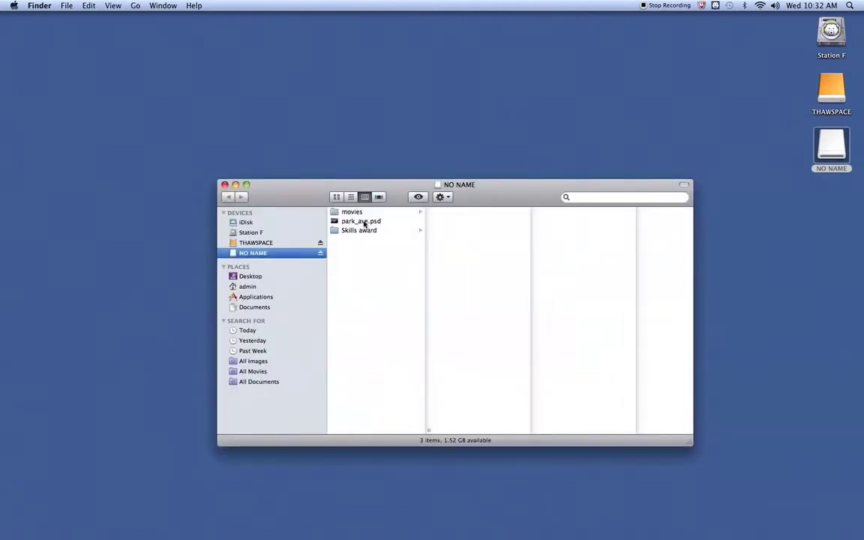
pyautogui.moveTo(365, 224); pyautogui.dragTo(493, 153)
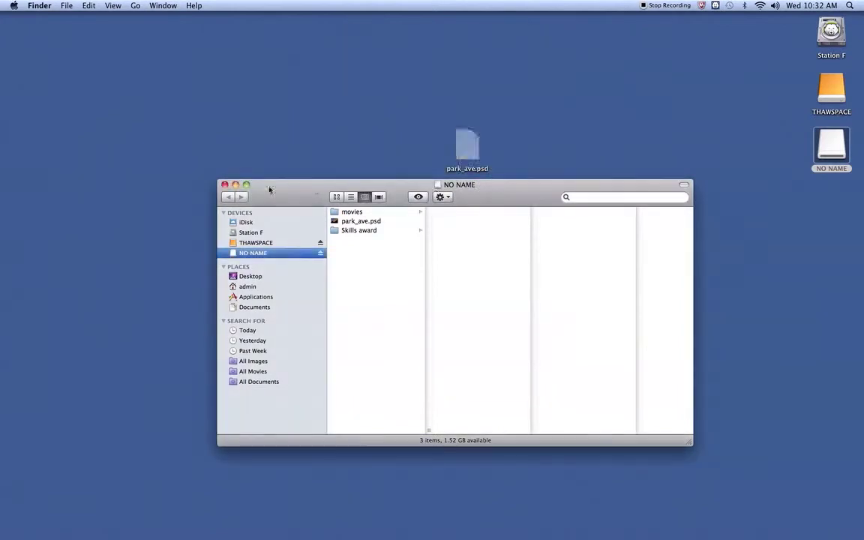
pyautogui.click(224, 185)
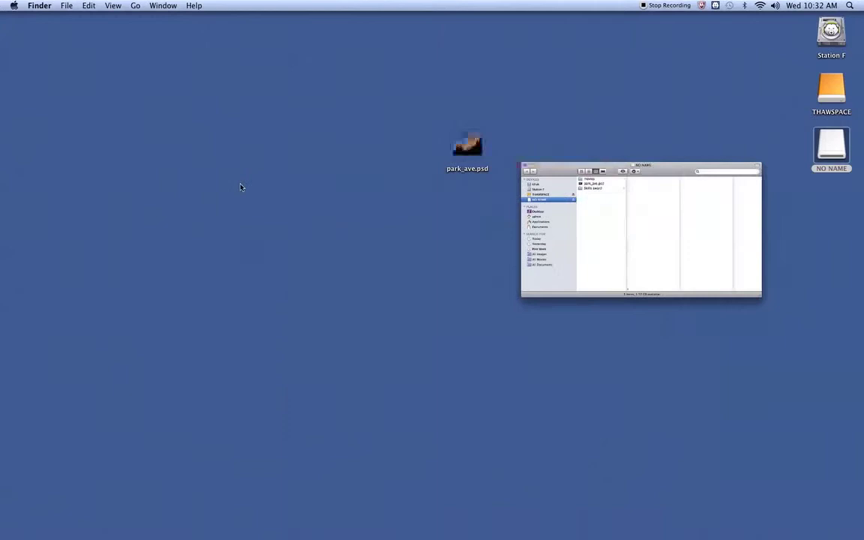
pyautogui.moveTo(472, 147); pyautogui.dragTo(617, 157)
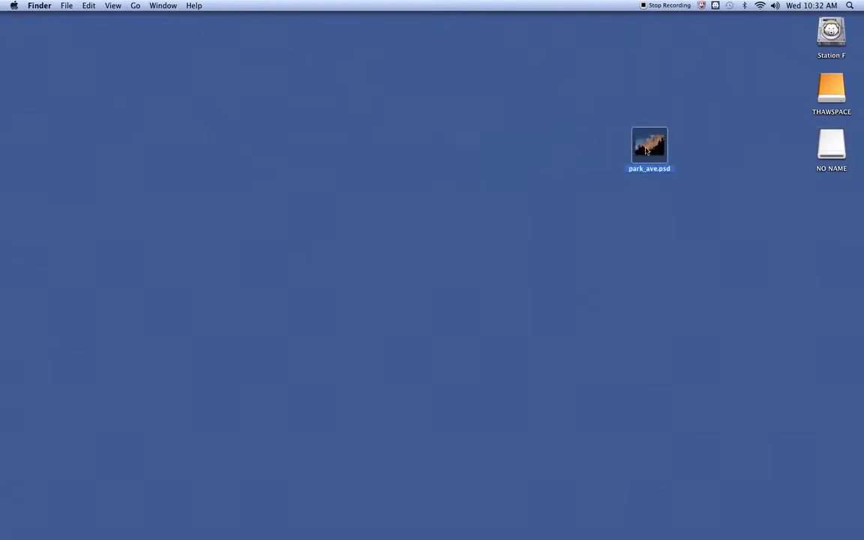
pyautogui.doubleClick(646, 150)
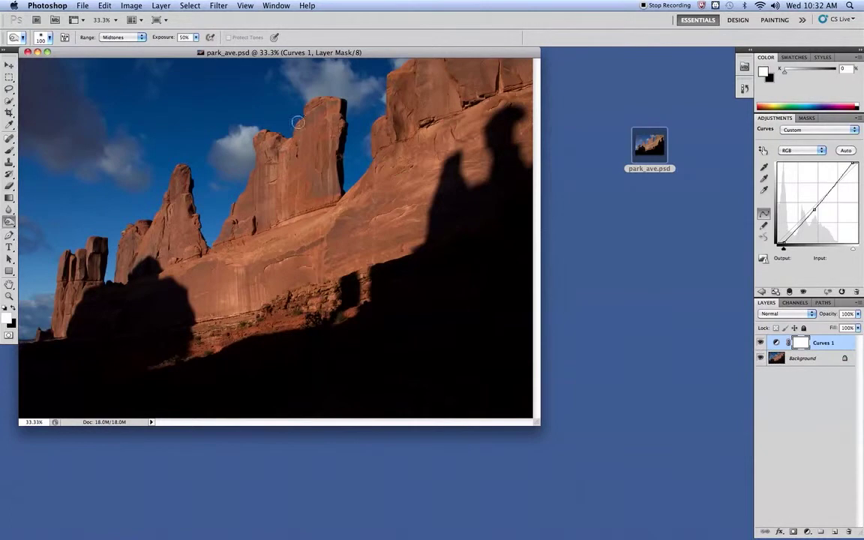
# Flatten the image so Curves 1 merges into a single Background layer
pyautogui.click(156, 4)
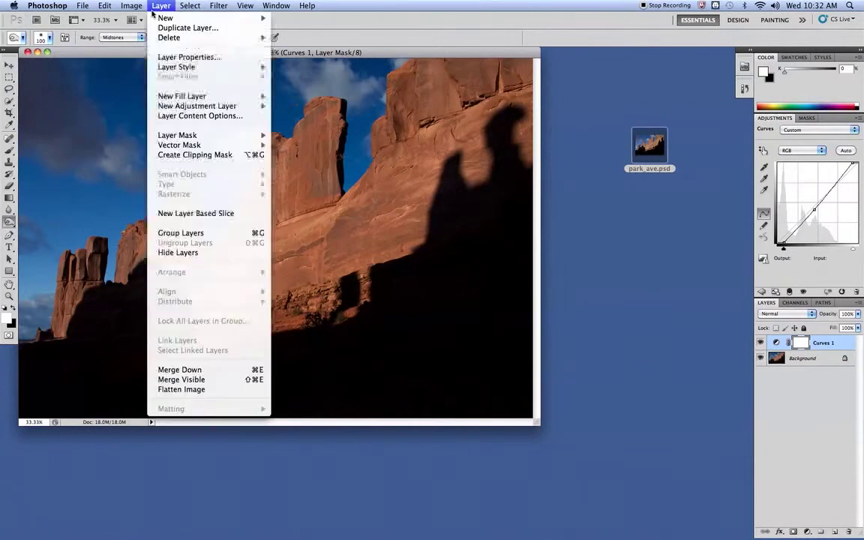
pyautogui.click(181, 389)
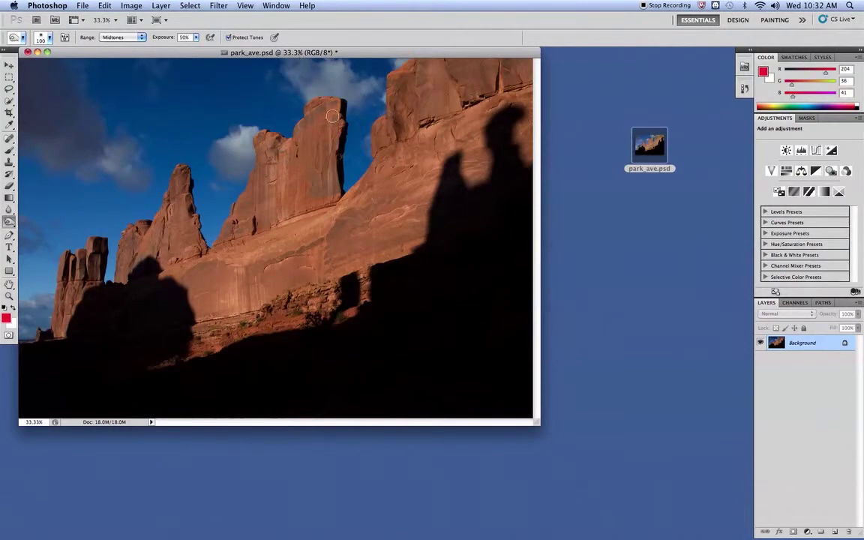
# Bring up the Print dialog for park_ave.psd from the File menu
pyautogui.click(82, 6)
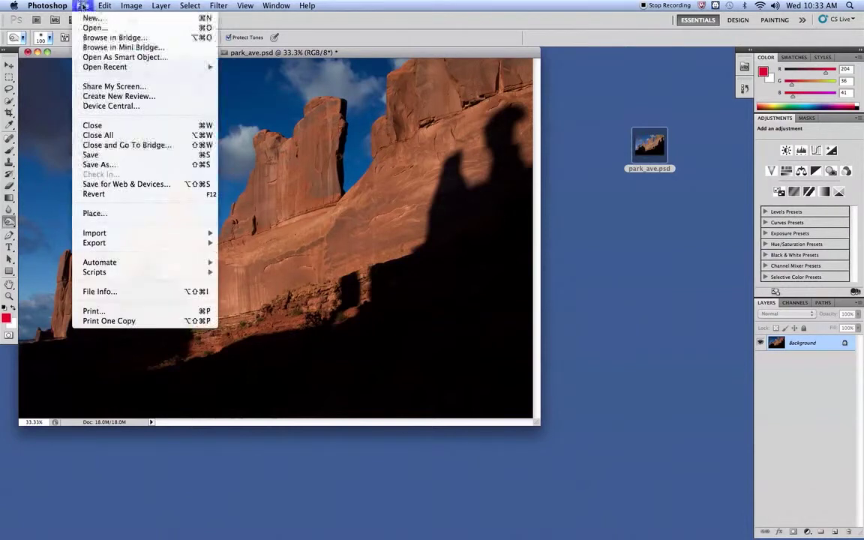
pyautogui.moveTo(119, 4)
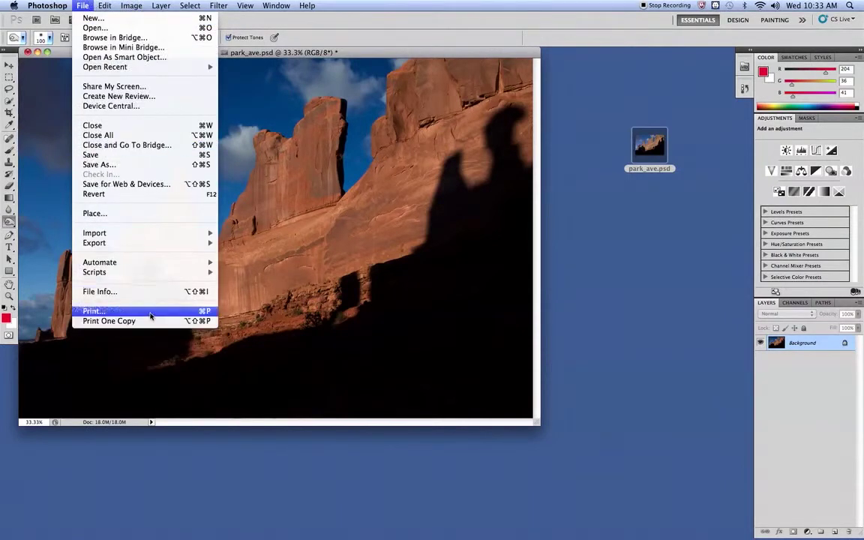
pyautogui.press('Escape')
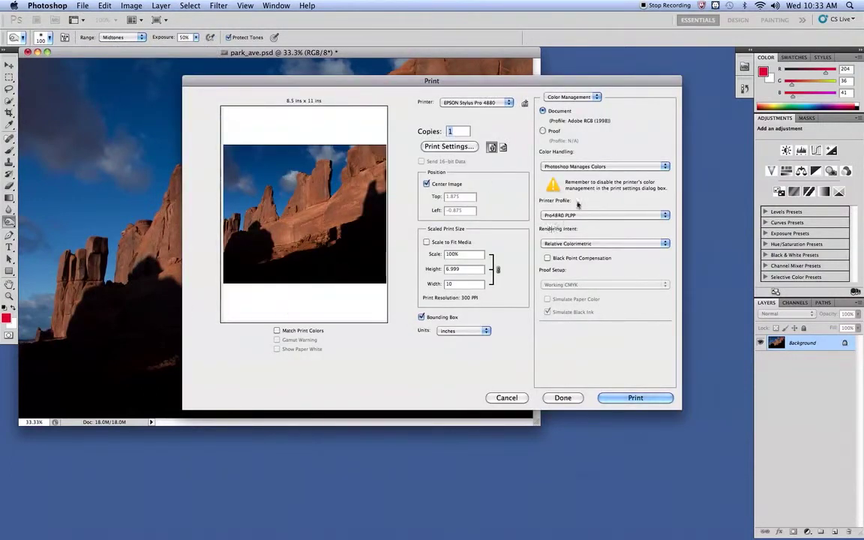
# Set Color Handling to Photoshop Manages Colors and bring up the printer profile list
pyautogui.click(600, 166)
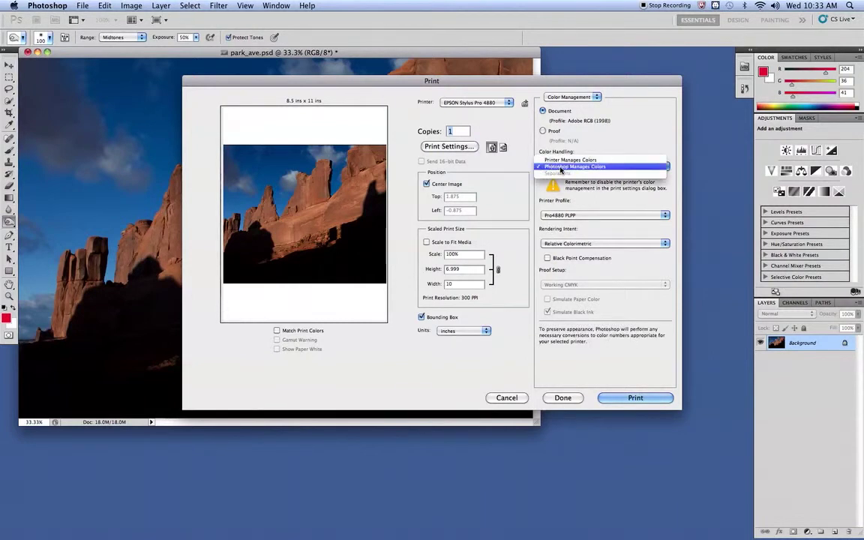
pyautogui.click(561, 168)
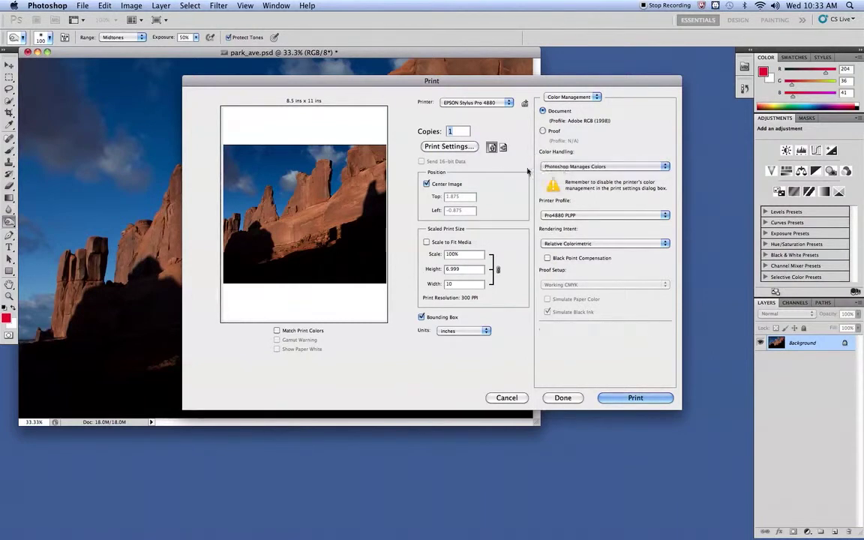
pyautogui.click(579, 216)
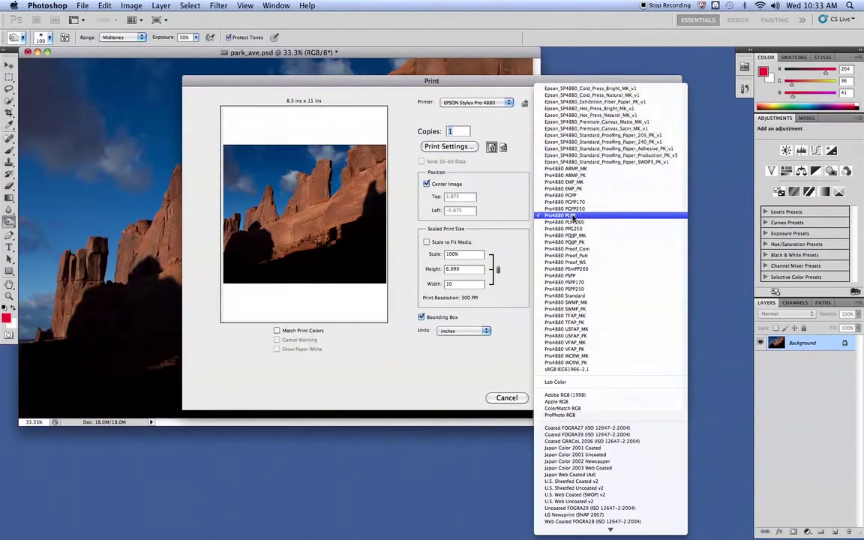
# Keep the Pro4880 PLPP profile, choose the EPSON Stylus Pro 4880 printer, and enter Print Settings
pyautogui.click(573, 217)
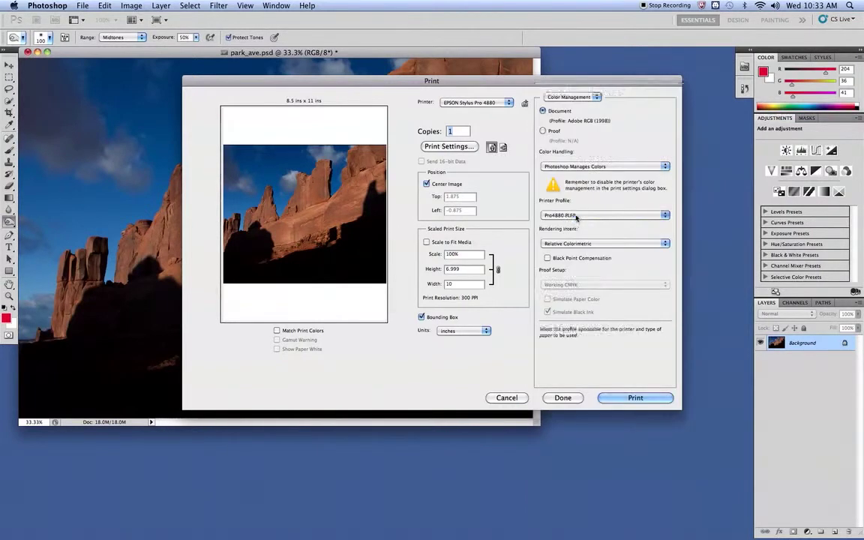
pyautogui.click(498, 103)
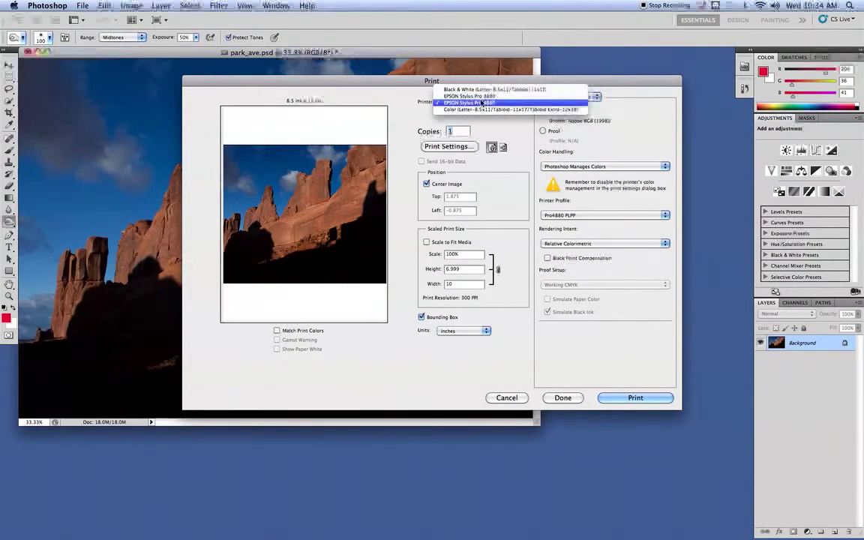
pyautogui.click(454, 105)
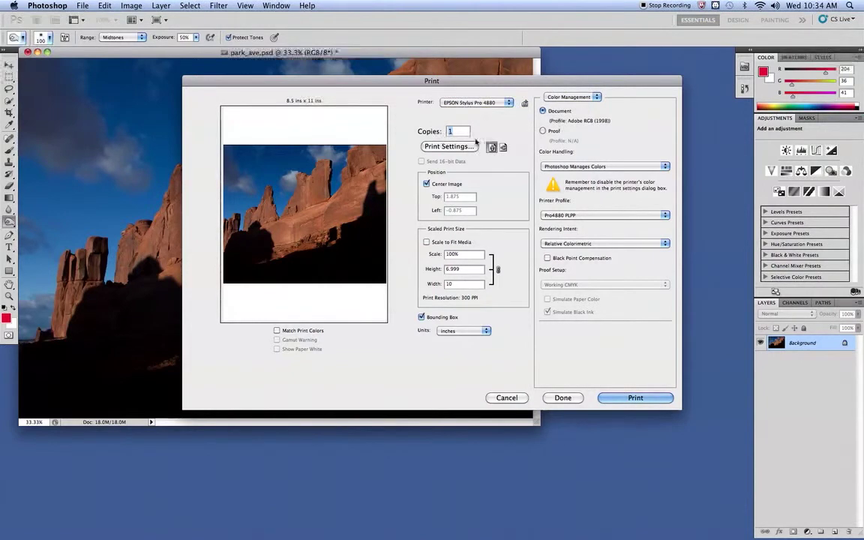
pyautogui.click(467, 147)
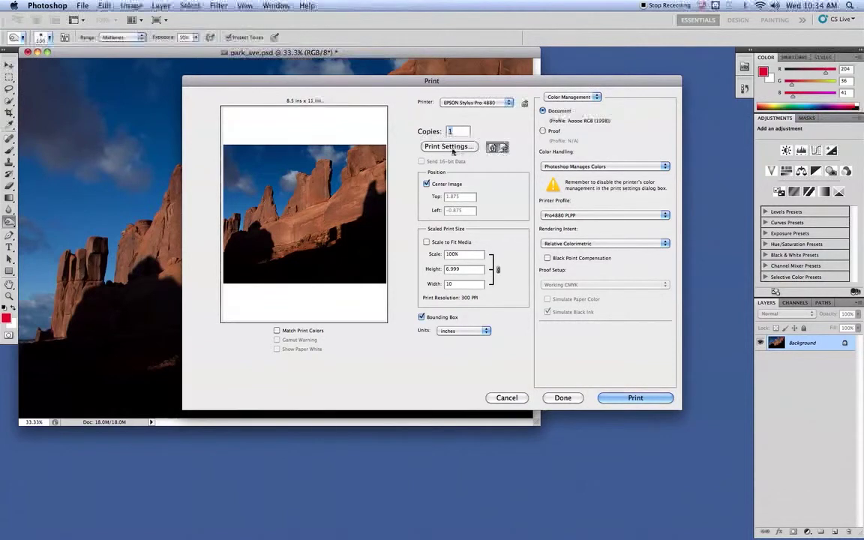
# Show the driver's paper and quality pane and keep Premium Luster Photo Paper (260) as media
pyautogui.click(464, 147)
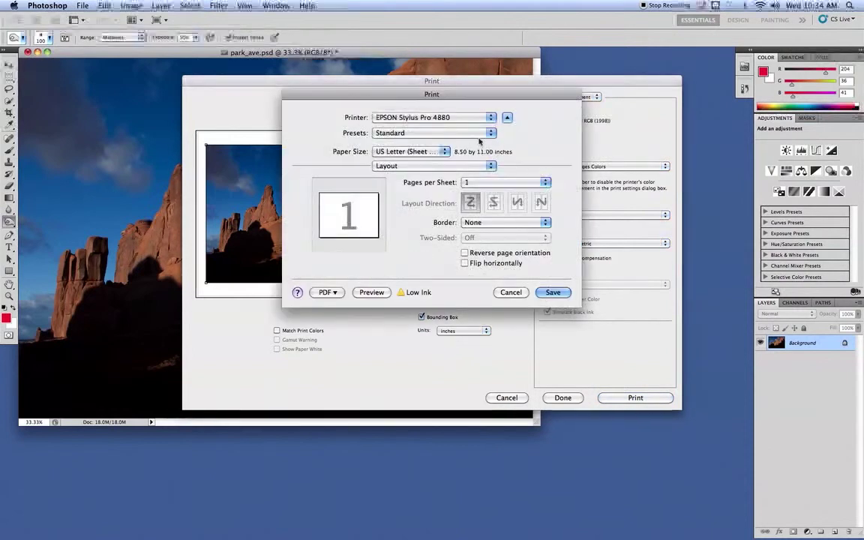
pyautogui.click(473, 166)
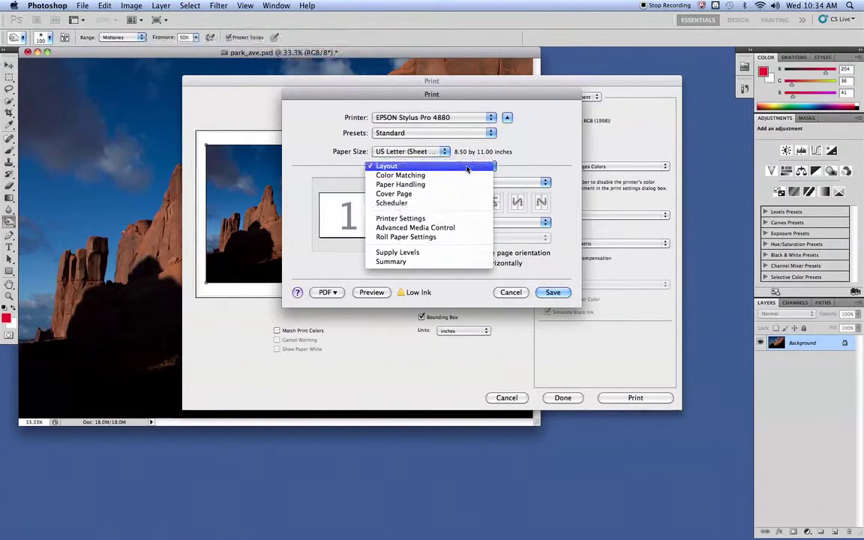
pyautogui.click(442, 218)
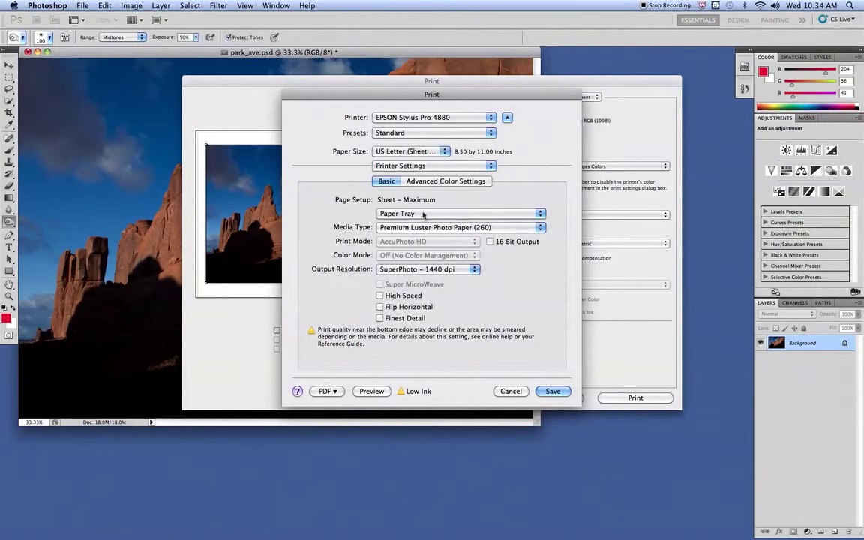
pyautogui.click(430, 228)
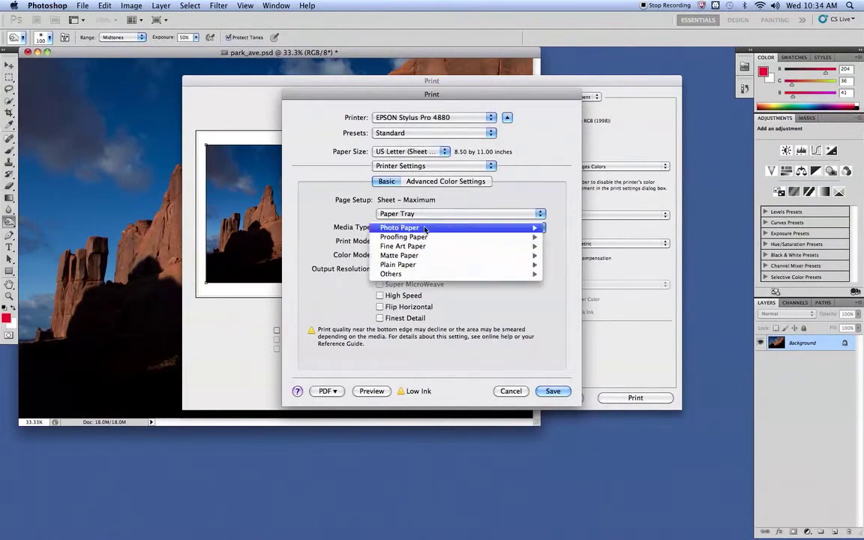
pyautogui.moveTo(431, 229)
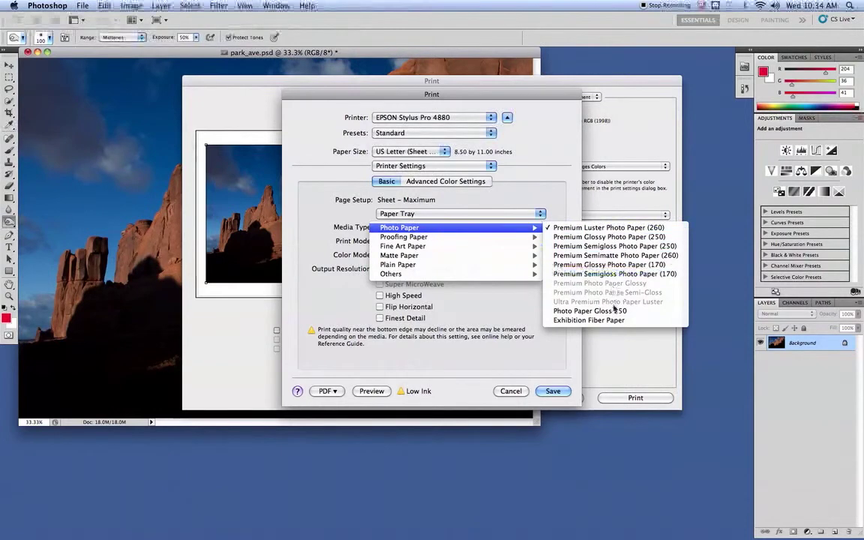
pyautogui.click(503, 200)
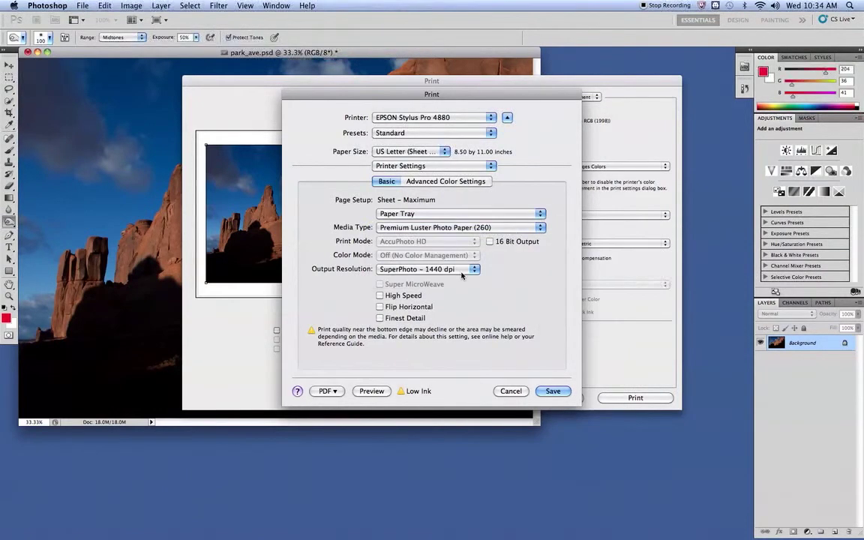
# Review the media type choices without changing them and bring up the paper size list
pyautogui.click(457, 228)
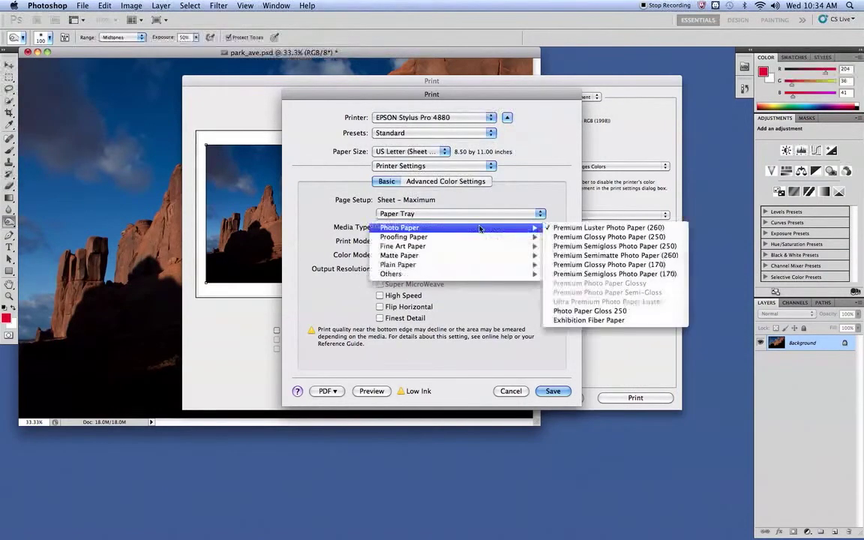
pyautogui.click(384, 198)
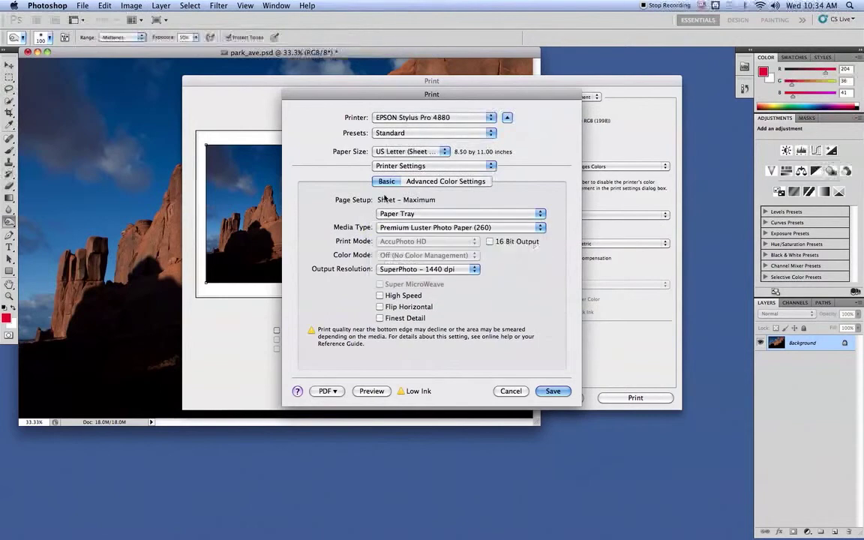
pyautogui.click(458, 227)
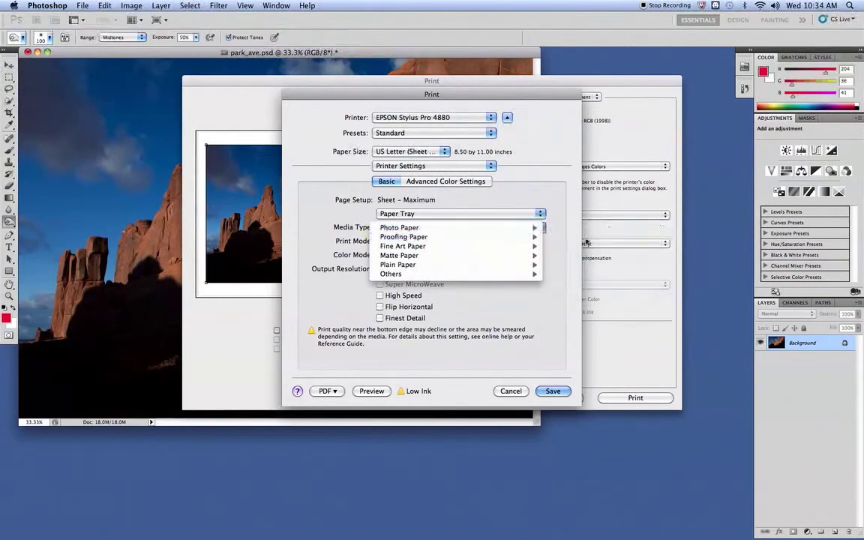
pyautogui.moveTo(535, 227)
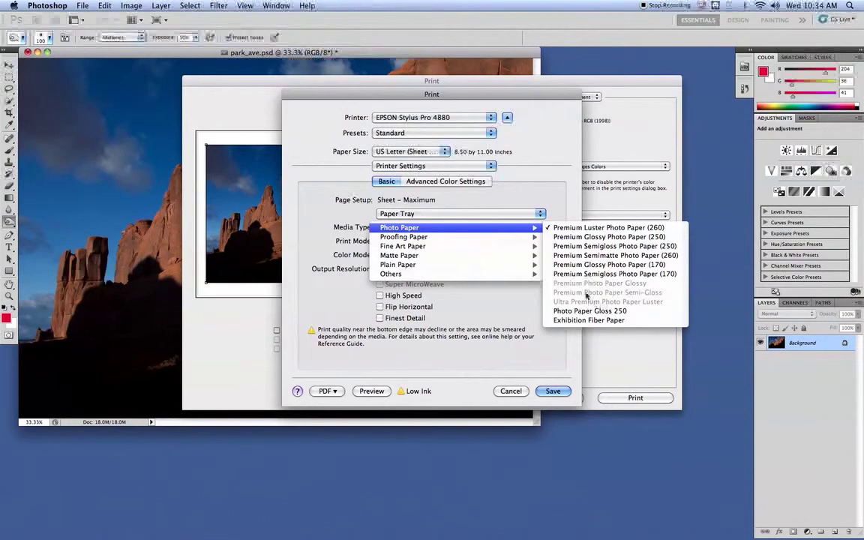
pyautogui.click(426, 152)
pyautogui.click(426, 151)
pyautogui.moveTo(498, 158)
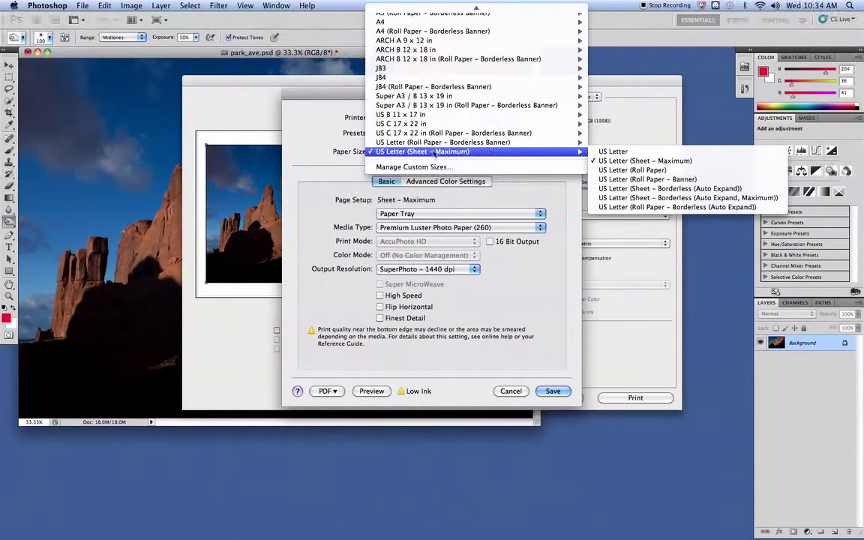
# Choose US Letter paper and Ultra Premium Photo Paper Luster as the media type
pyautogui.click(623, 152)
pyautogui.click(497, 233)
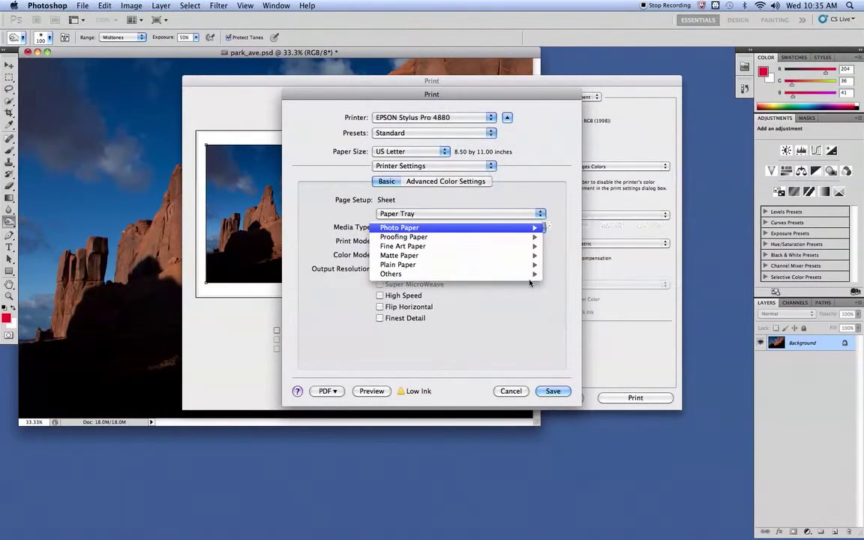
pyautogui.moveTo(440, 258)
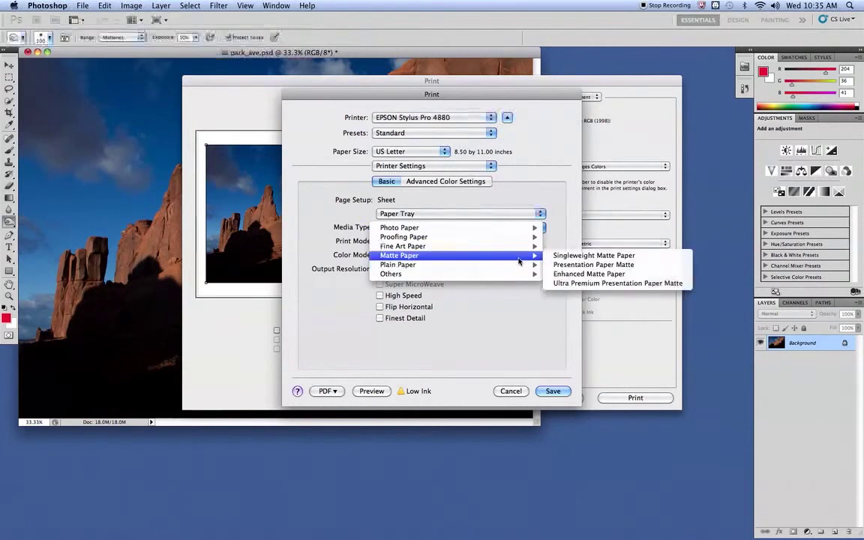
pyautogui.moveTo(484, 227)
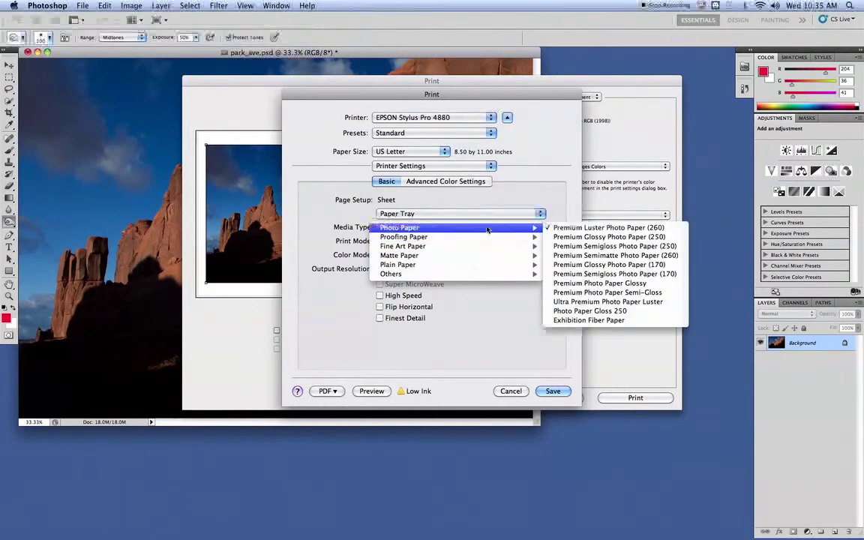
pyautogui.click(624, 302)
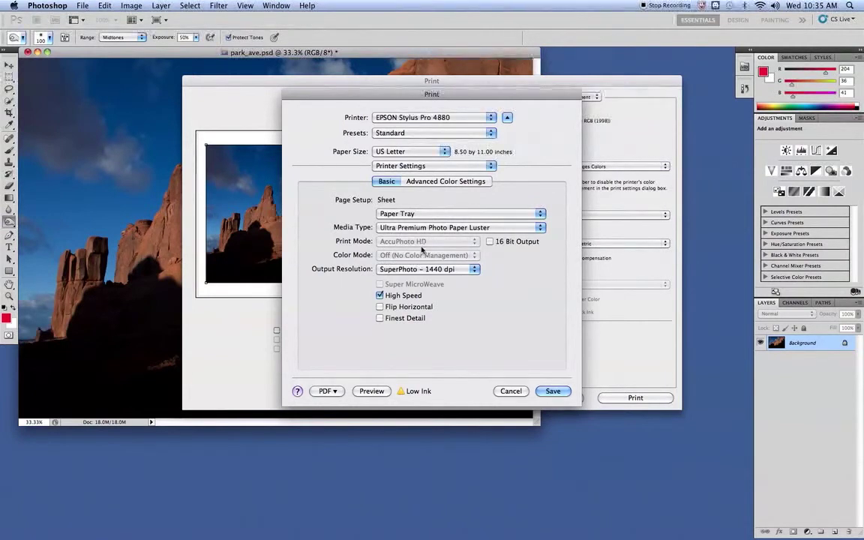
# Turn off High Speed printing and save the Epson settings back to the Print dialog
pyautogui.click(379, 295)
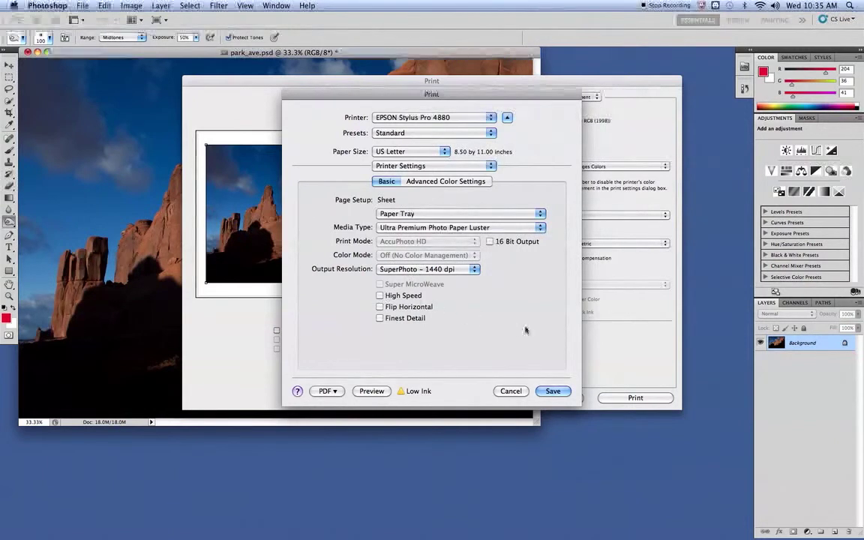
pyautogui.click(556, 392)
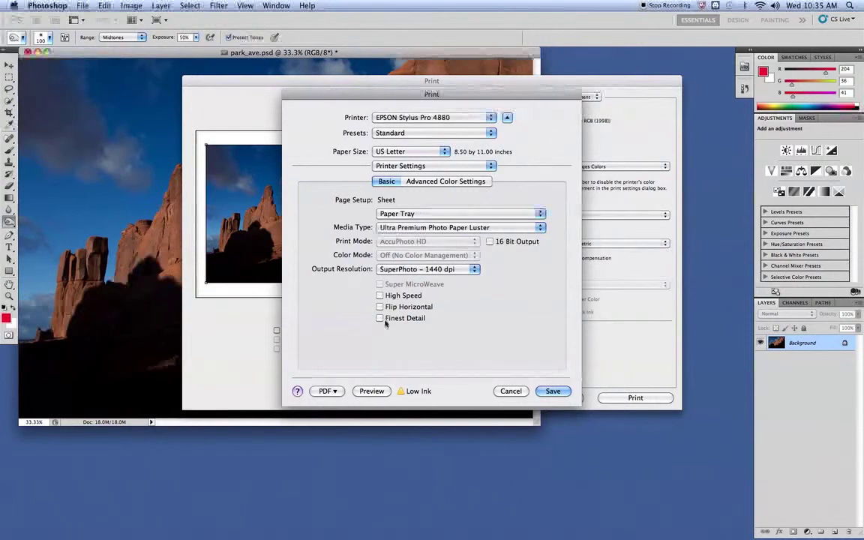
pyautogui.click(551, 391)
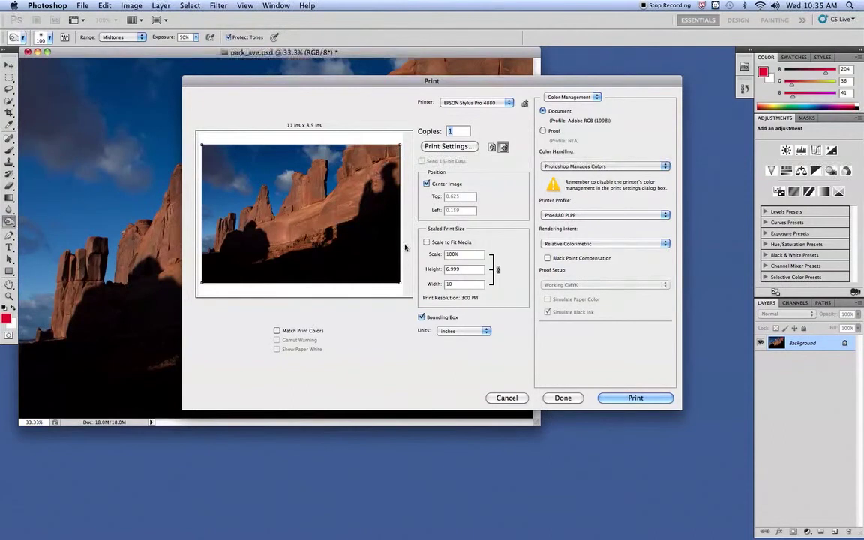
pyautogui.click(426, 184)
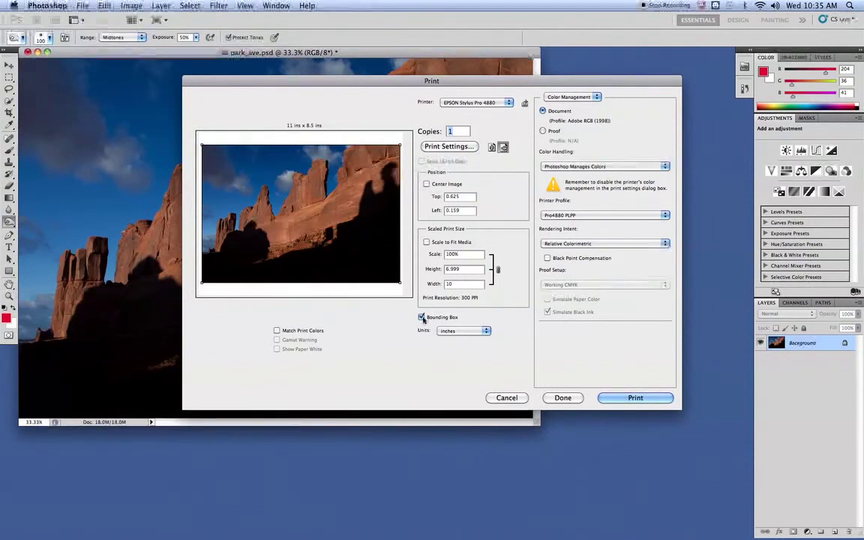
pyautogui.moveTo(400, 284); pyautogui.dragTo(254, 194)
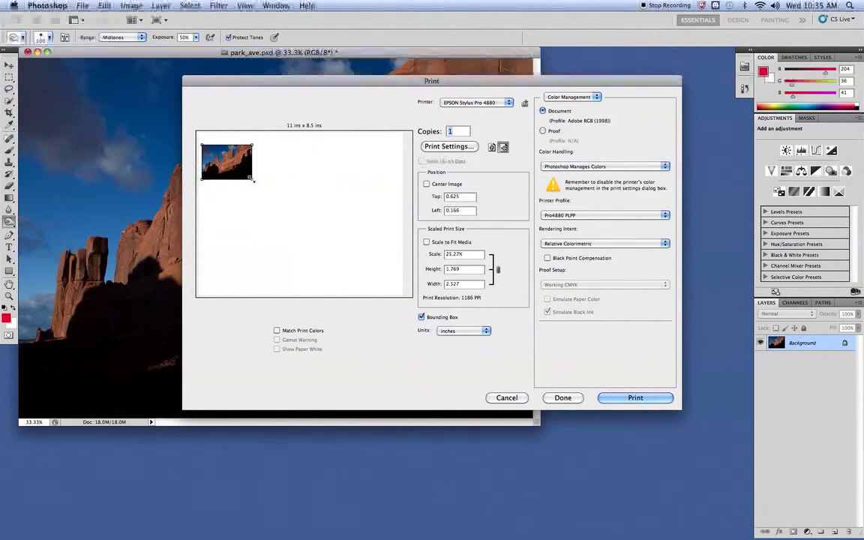
pyautogui.moveTo(253, 179); pyautogui.dragTo(384, 271)
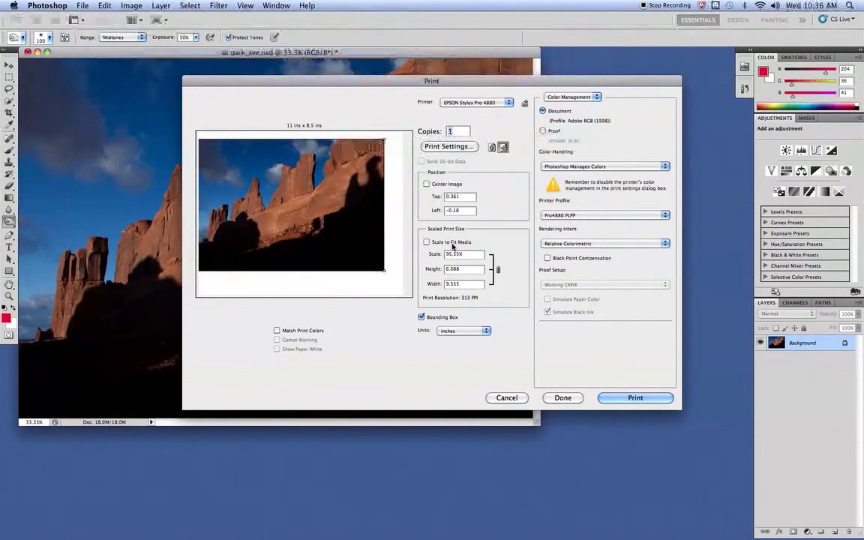
pyautogui.click(426, 184)
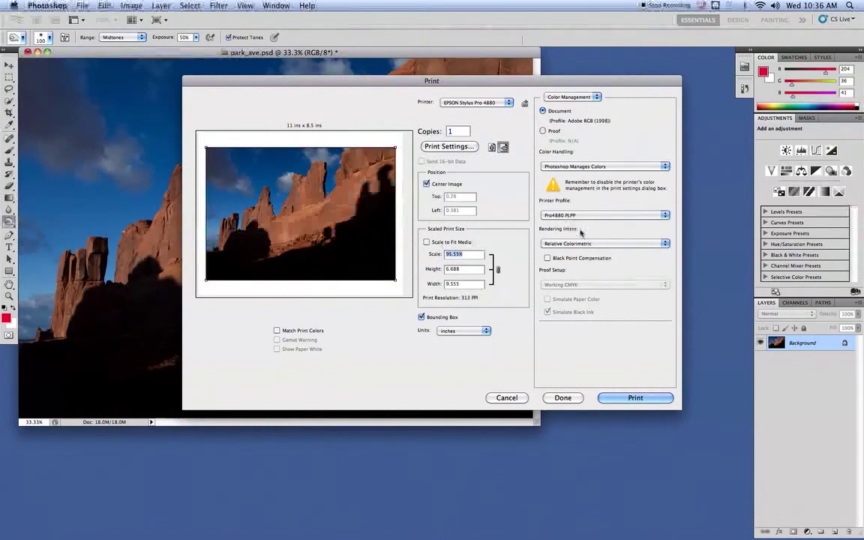
pyautogui.write('100')
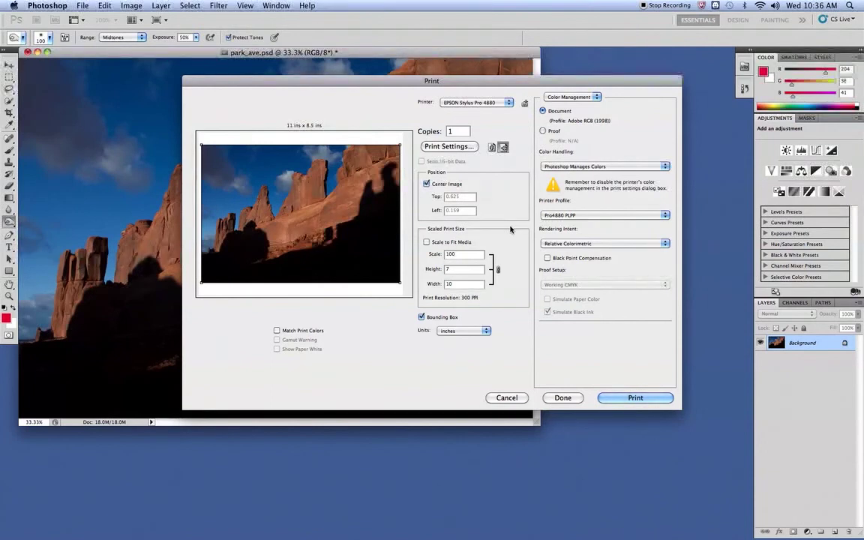
pyautogui.press('Tab')
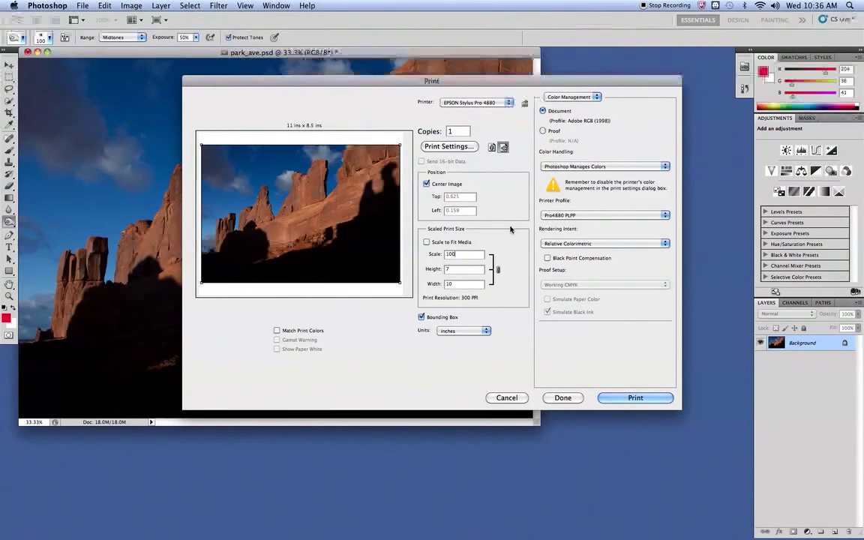